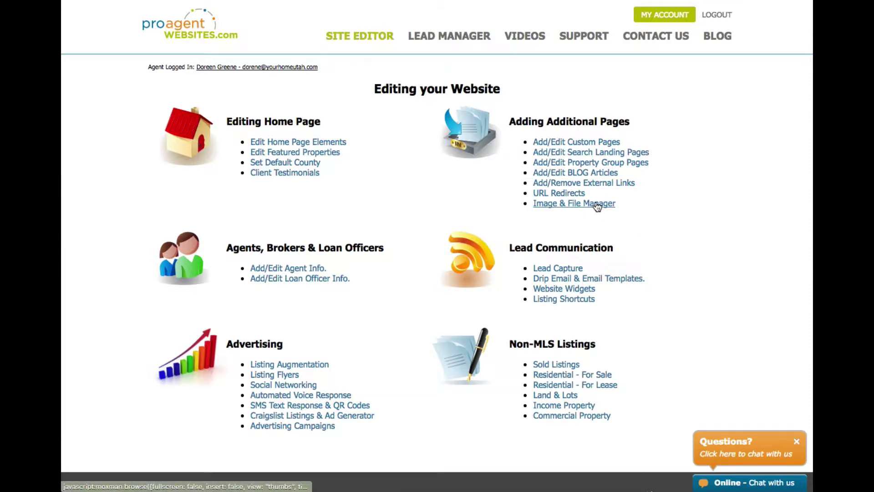
Step: Open the File & Image Manager and go into its images folder
click(595, 203)
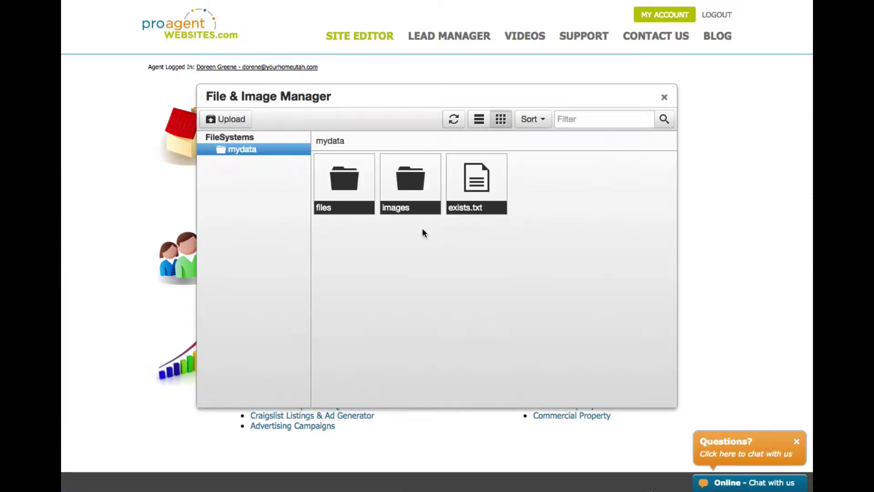
click(410, 180)
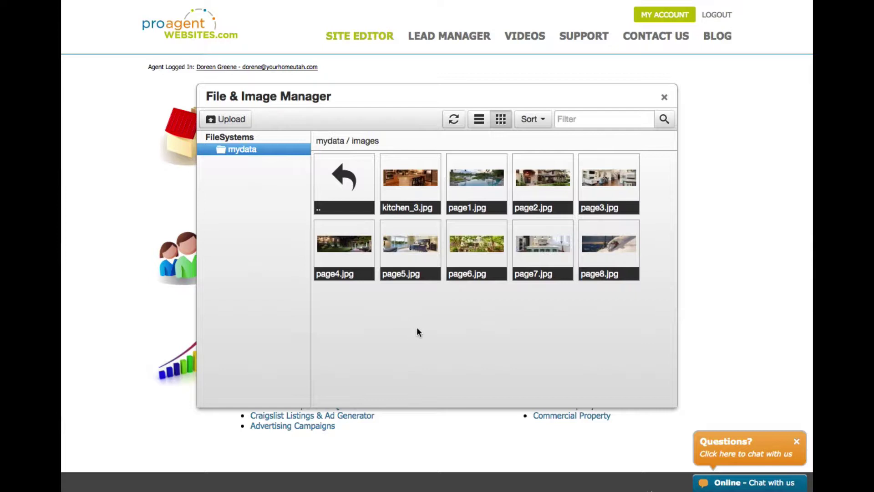
Step: Upload People_11.jpg into the images folder, closing the uploader once it reaches 100%
click(242, 121)
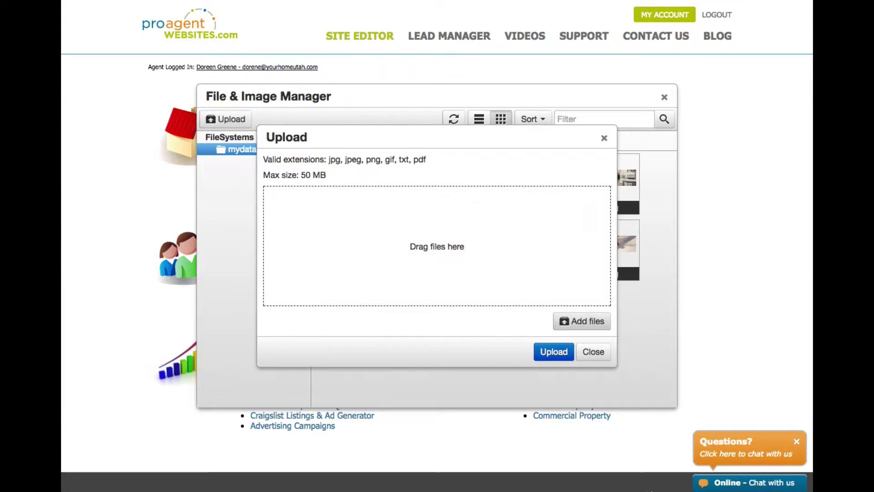
drag(810, 246, 432, 244)
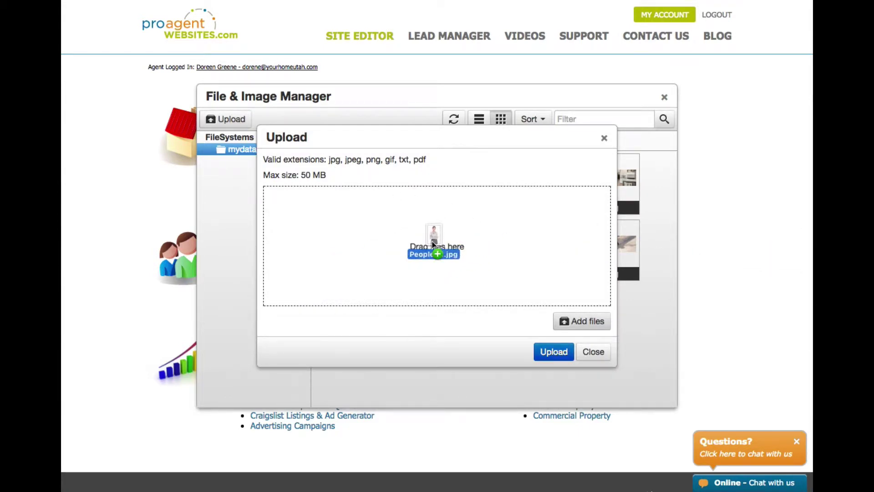
drag(432, 243, 446, 234)
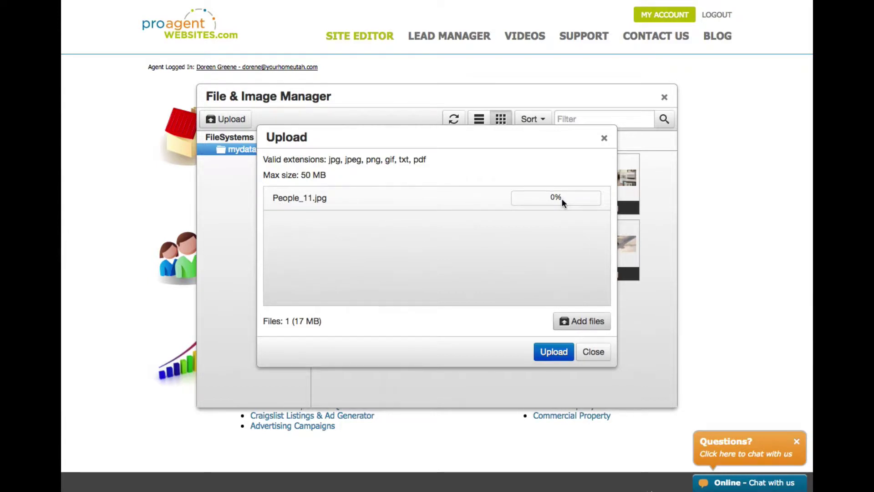
click(554, 354)
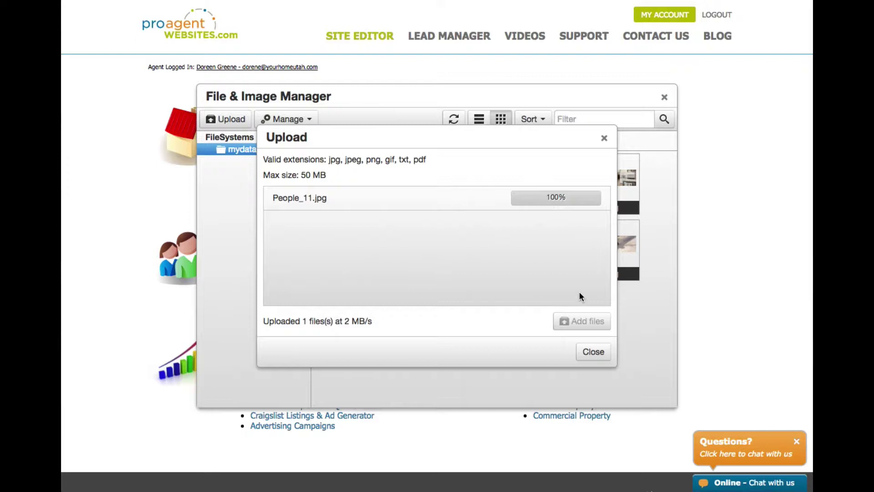
click(593, 352)
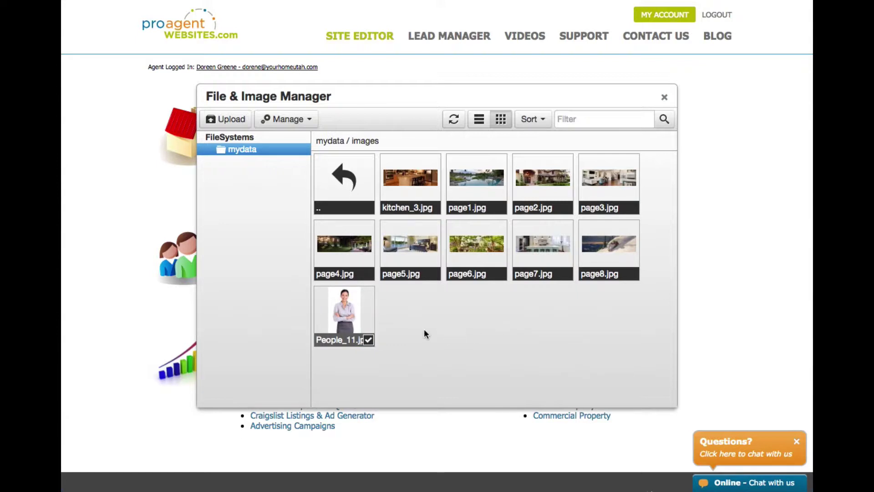
Step: Select People_11.jpg and open it in the image editor with Manage > Edit
click(367, 340)
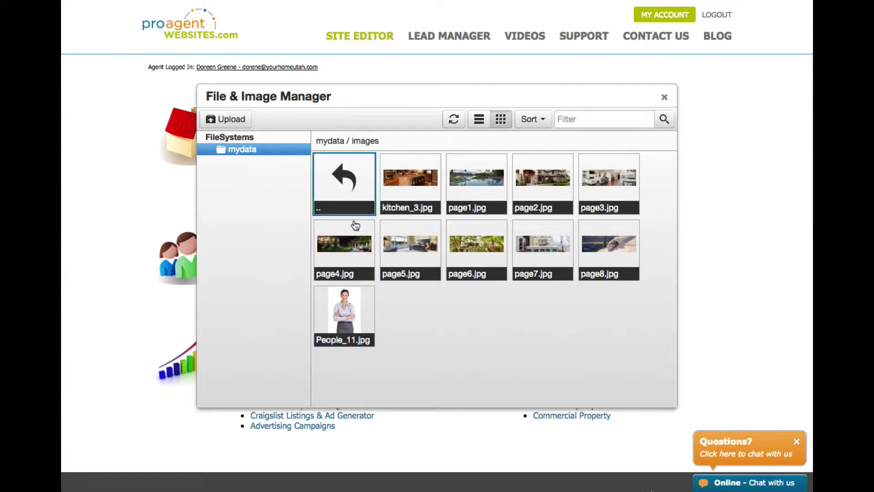
click(369, 340)
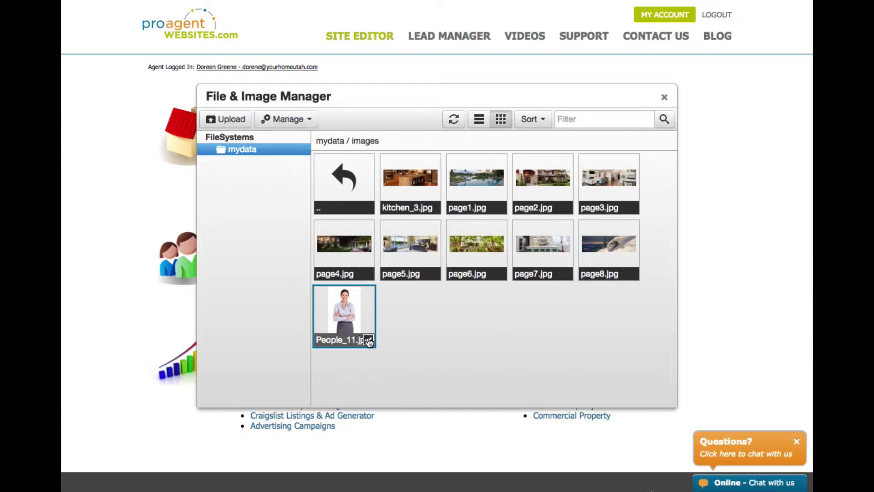
click(310, 122)
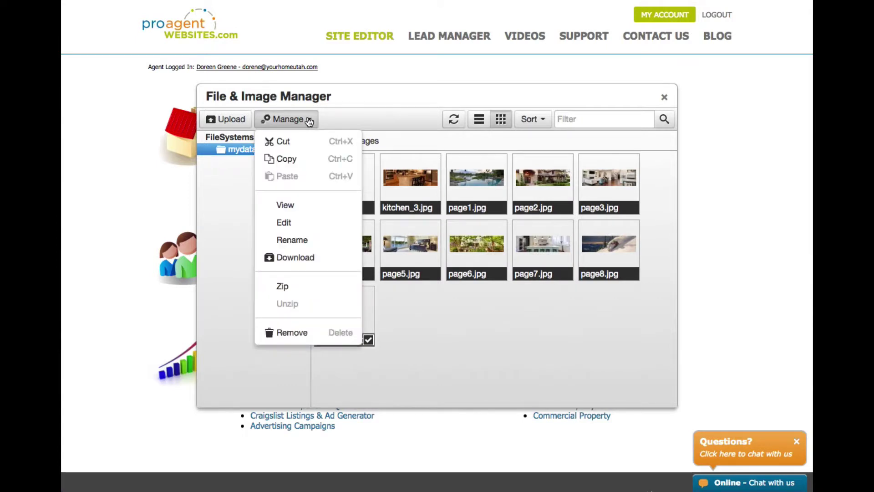
click(437, 346)
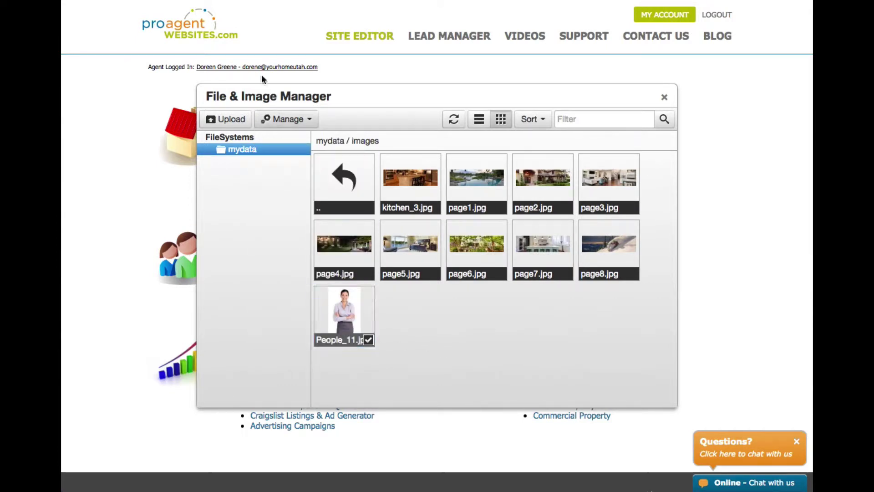
click(304, 121)
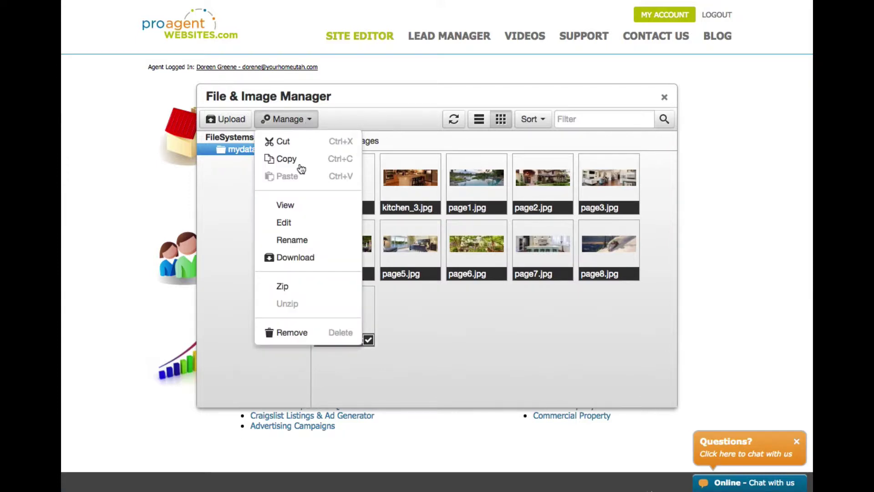
click(290, 224)
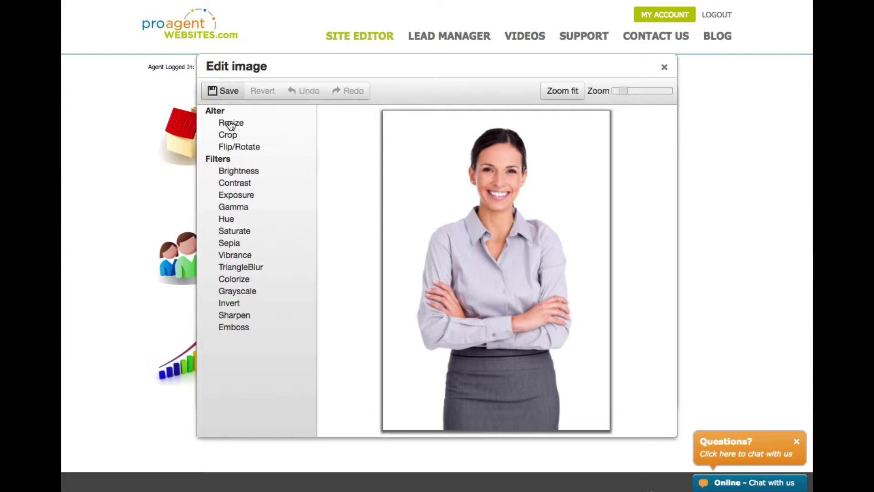
Step: Resize People_11 to 640 × 900 with Constrain proportions on, and apply it
click(231, 126)
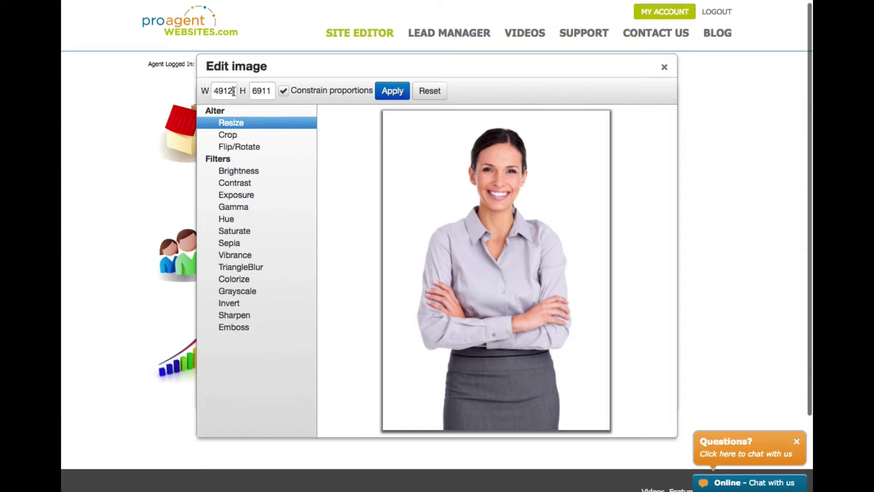
double_click(233, 93)
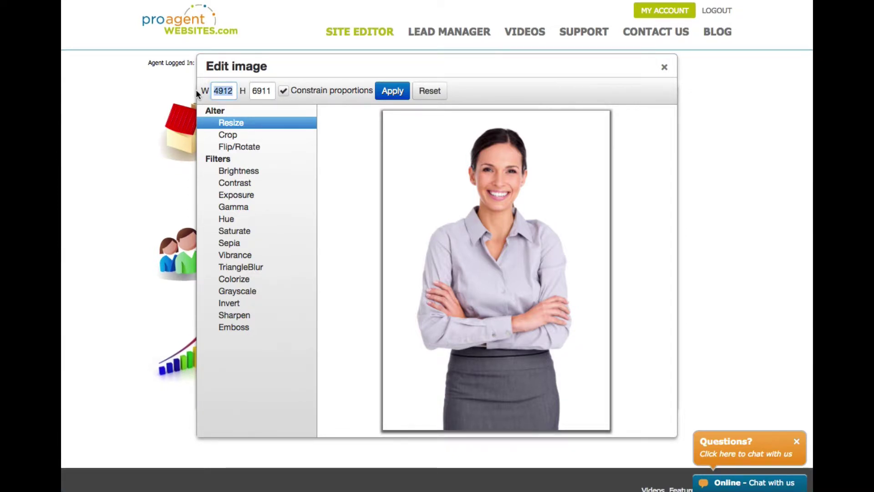
text(640)
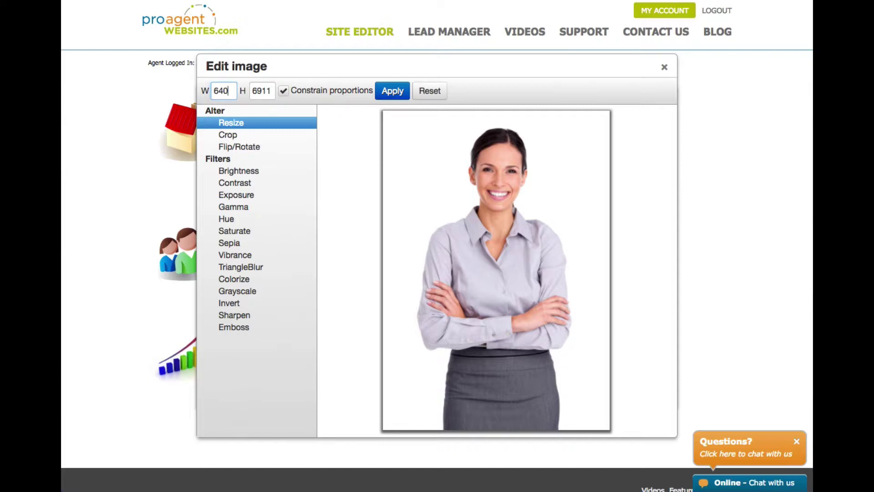
key(Tab)
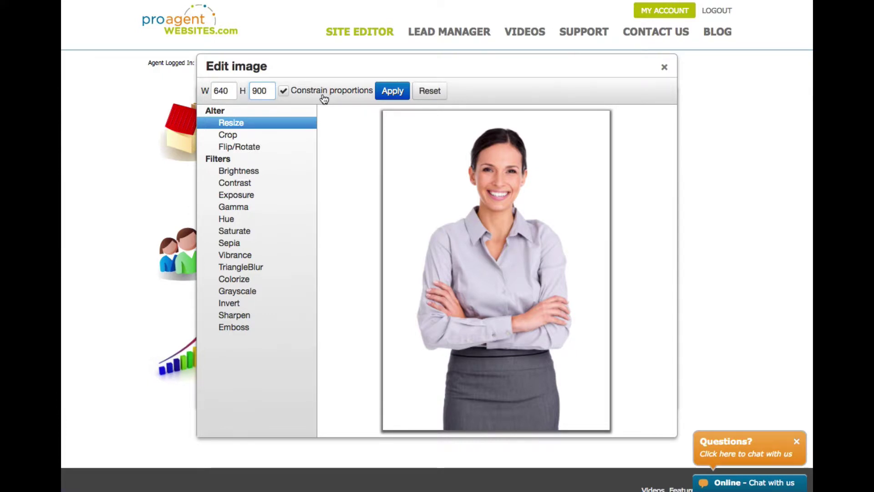
click(283, 92)
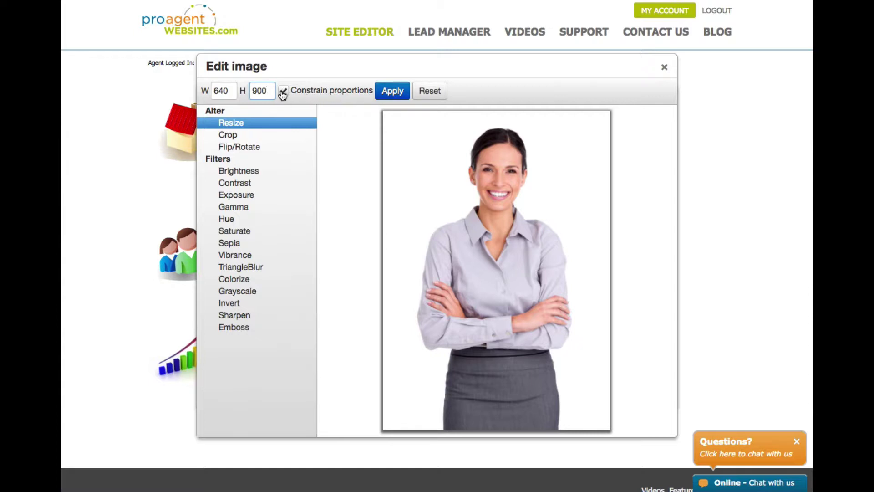
click(393, 92)
click(393, 92)
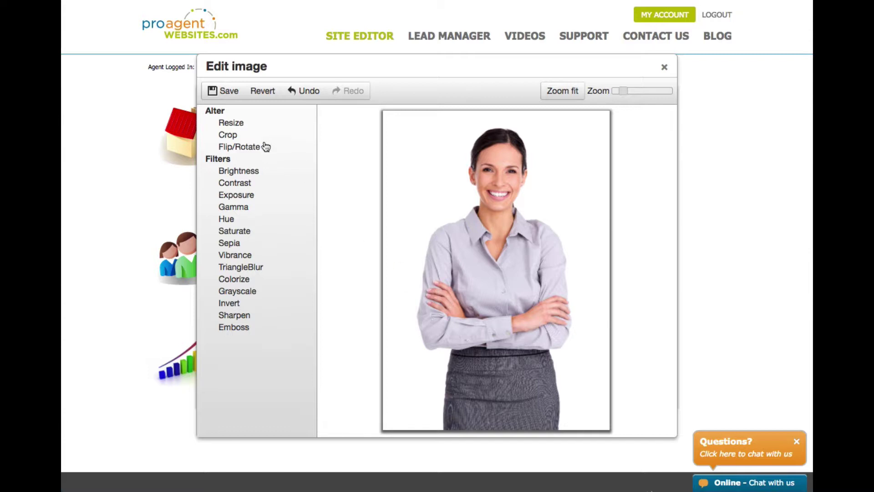
Step: Save the resized photo under the name People_11
click(228, 94)
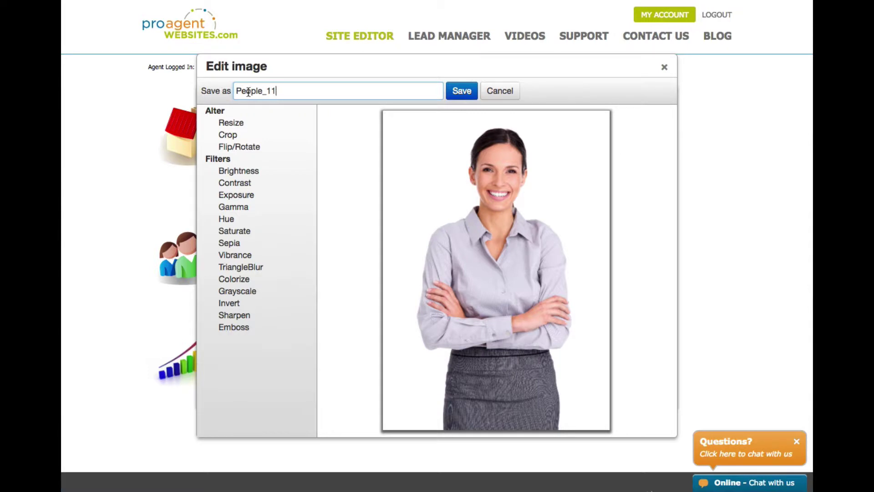
click(461, 94)
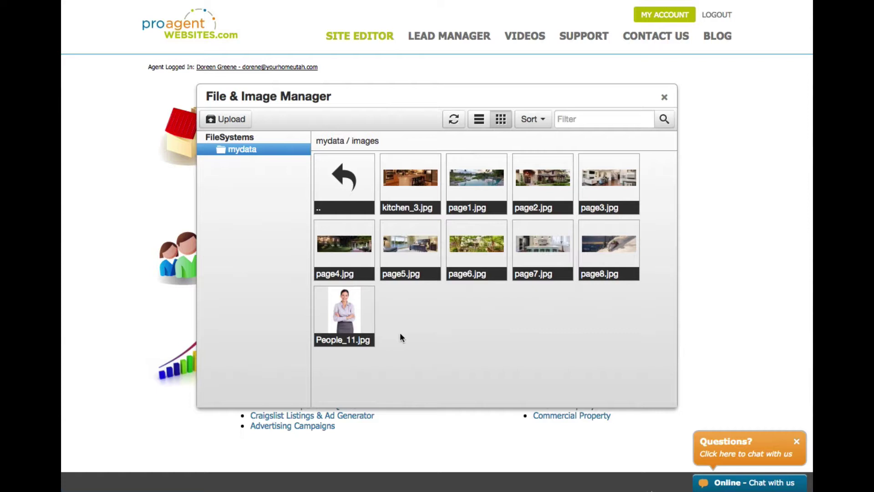
Step: Preview People_11.jpg with the right-click View option, then close the preview and the File & Image Manager
click(344, 316)
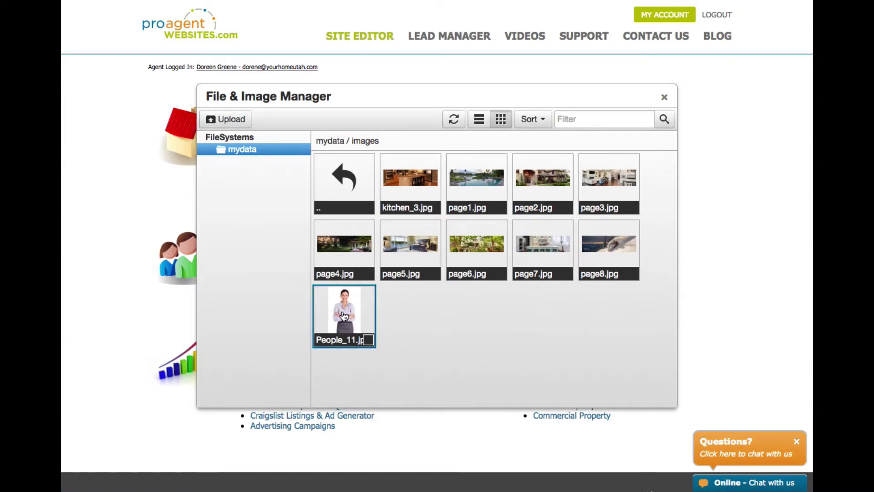
click(369, 339)
right_click(342, 311)
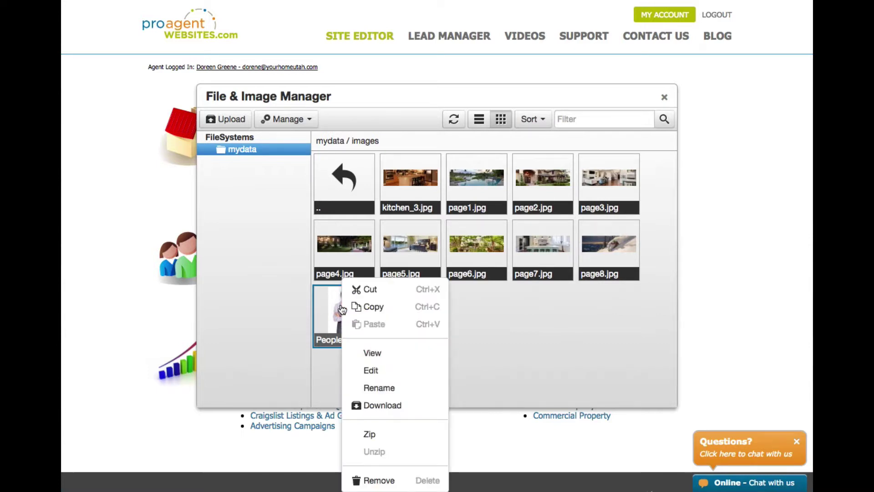
click(376, 354)
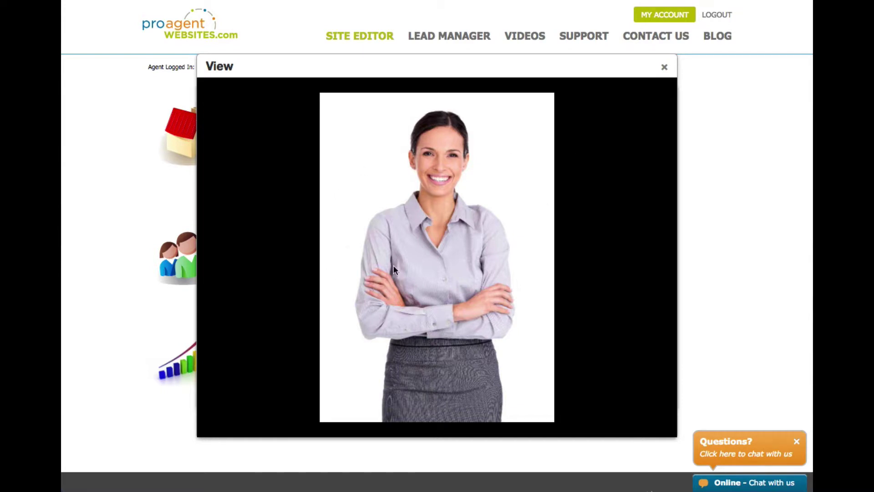
click(663, 66)
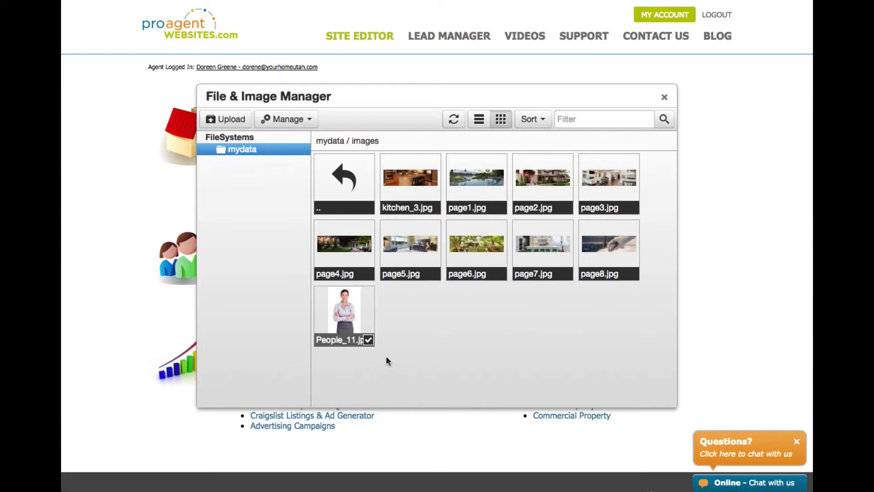
click(528, 322)
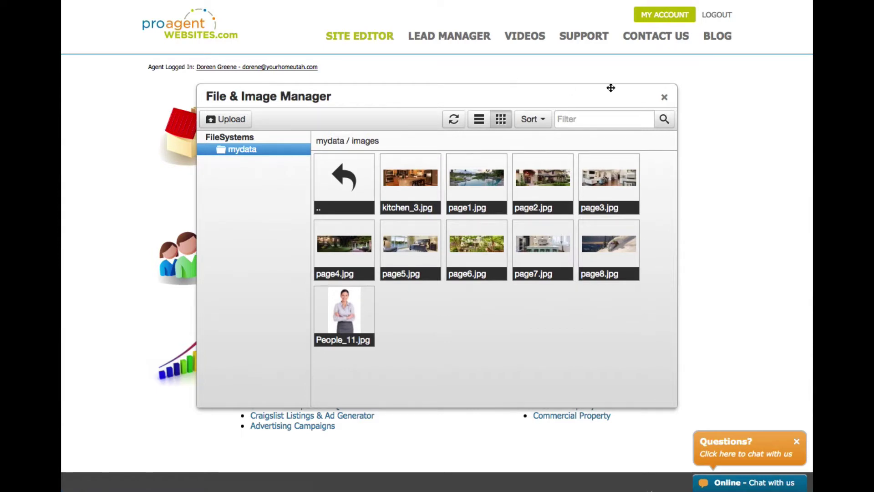
click(663, 99)
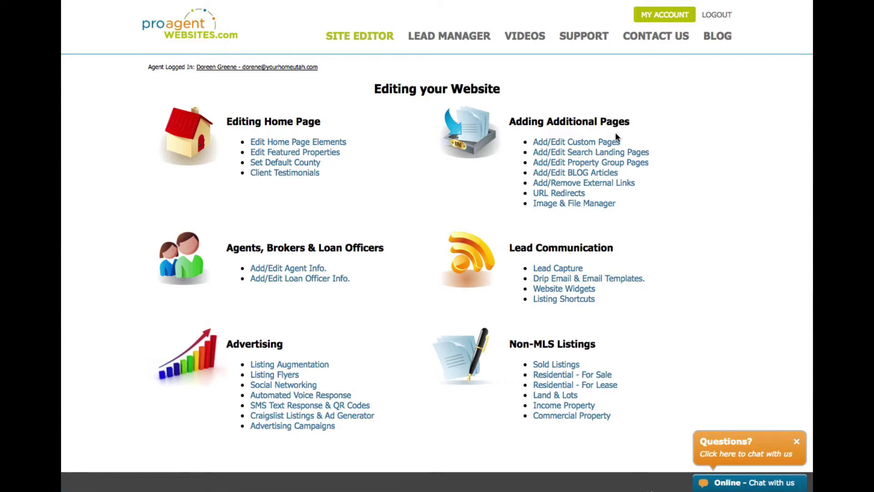
Step: Edit the HTML Editor Sample custom page and delete the 'Let's go to Google.com' link text
click(606, 144)
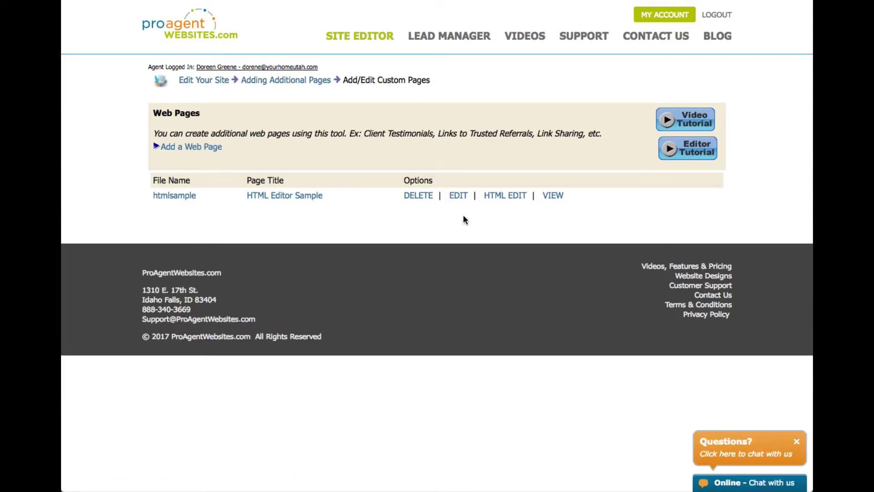
click(457, 195)
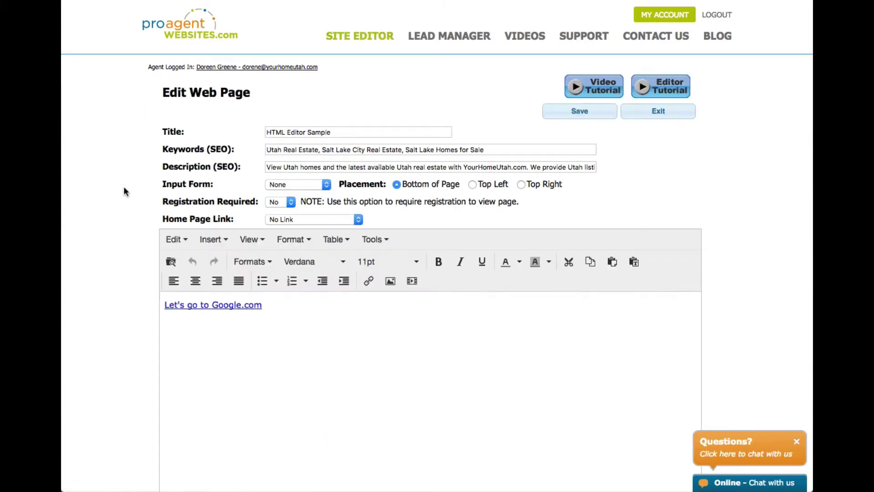
scroll(99, 191, down, 2)
scroll(100, 192, down, 1)
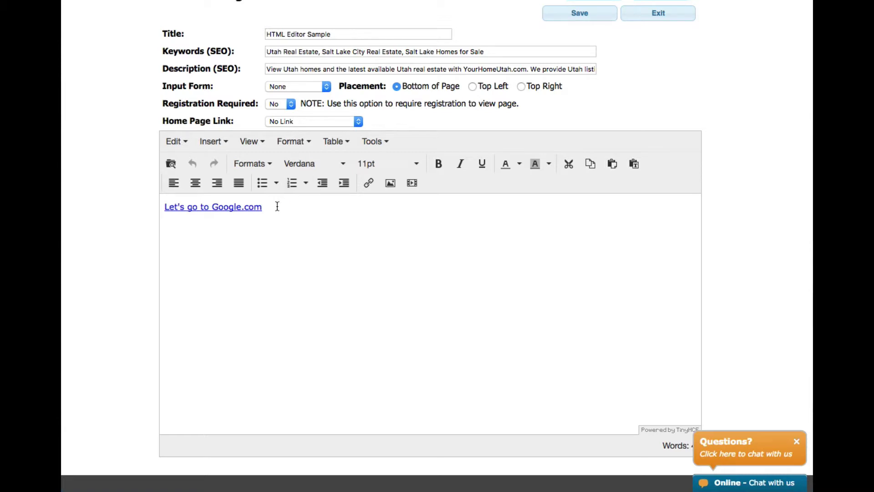
drag(276, 206, 136, 203)
key(BackSpace)
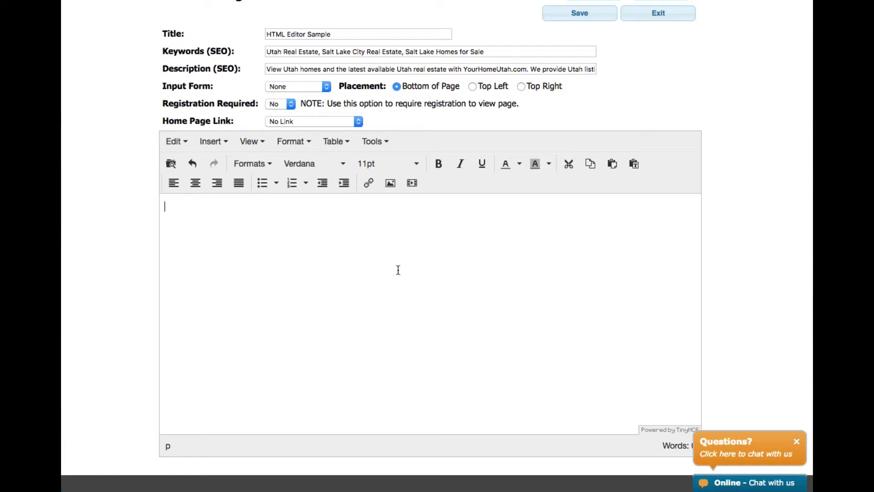
Step: Browse for the image Source in MoxieManager and open its images folder
click(389, 183)
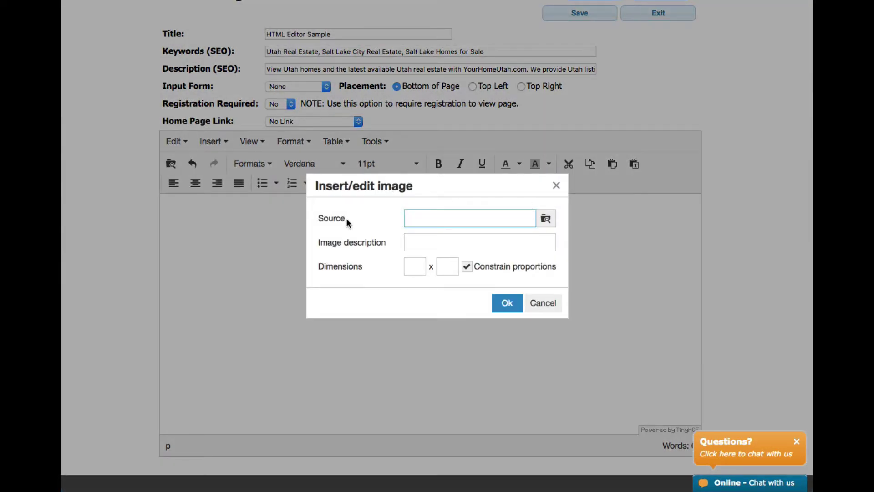
click(548, 221)
click(546, 221)
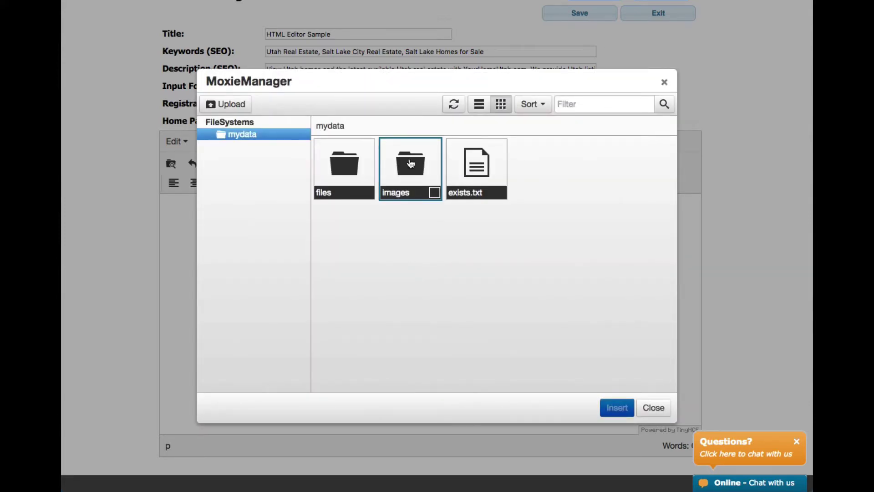
click(410, 163)
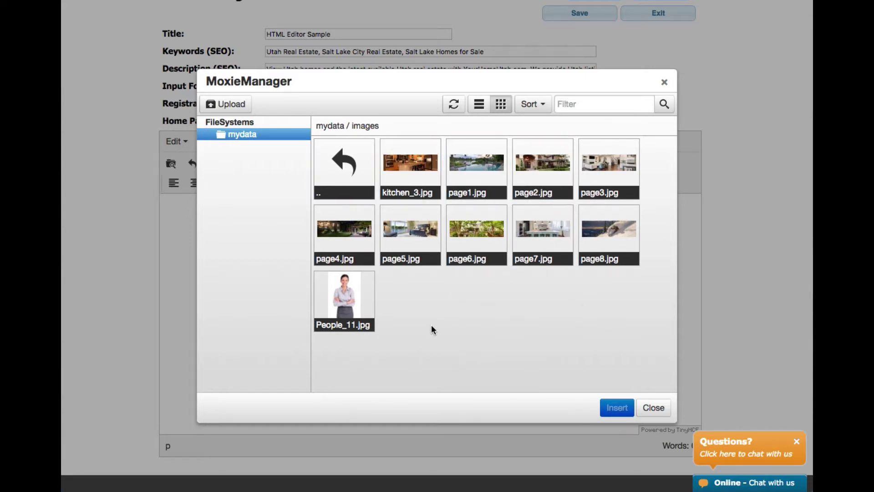
Step: Upload kitchen_5.jpg through MoxieManager, closing the uploader when finished
click(243, 110)
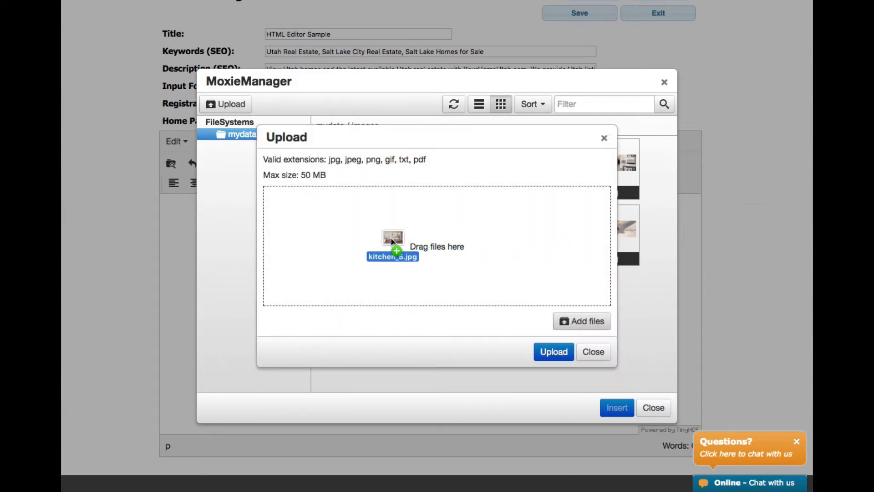
drag(751, 212, 453, 240)
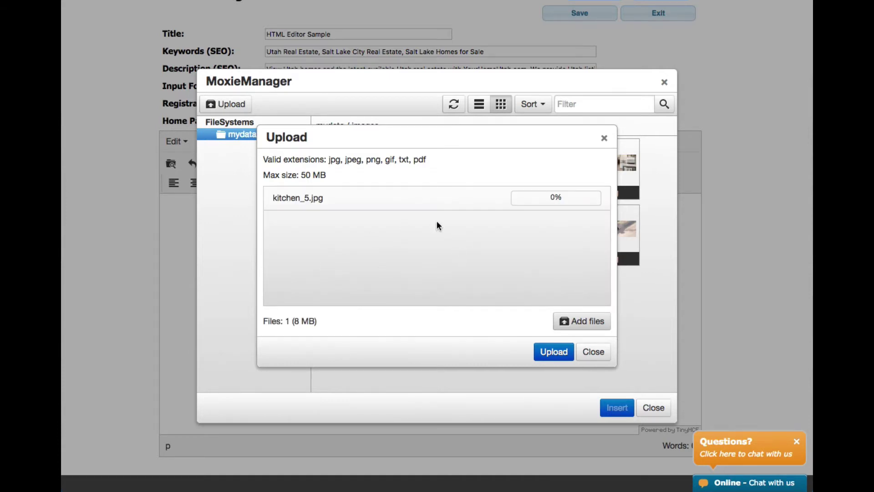
click(554, 353)
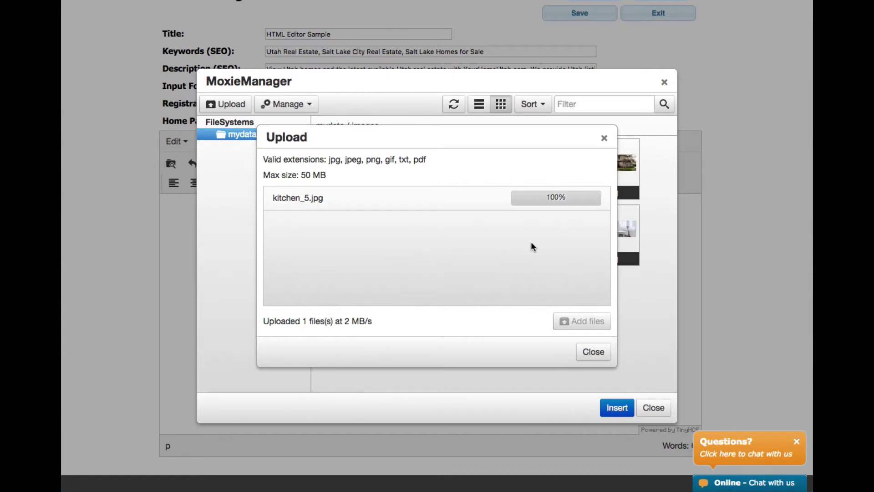
click(593, 352)
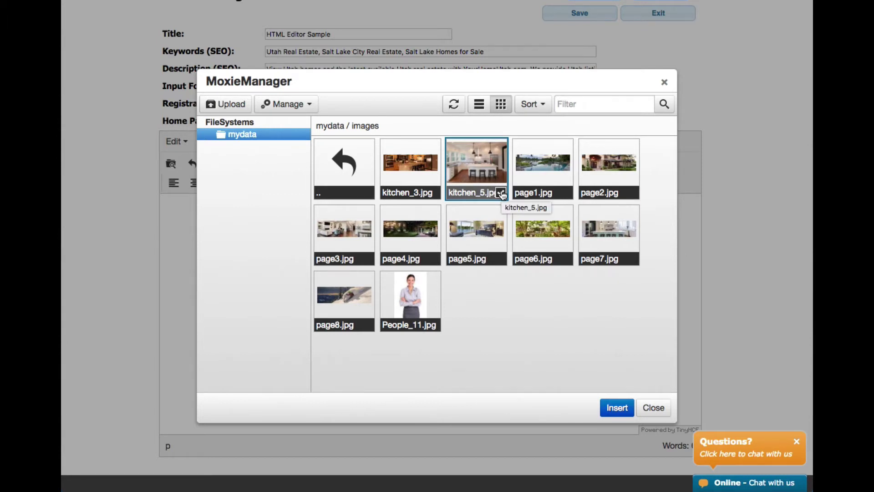
Step: Open kitchen_5.jpg in the image editor, resize it to 640 × 437, and fit it to view
click(310, 107)
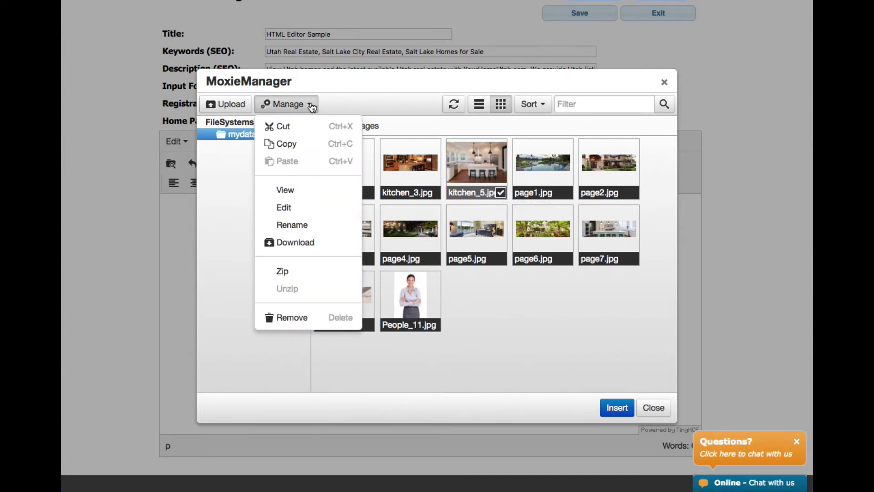
click(293, 210)
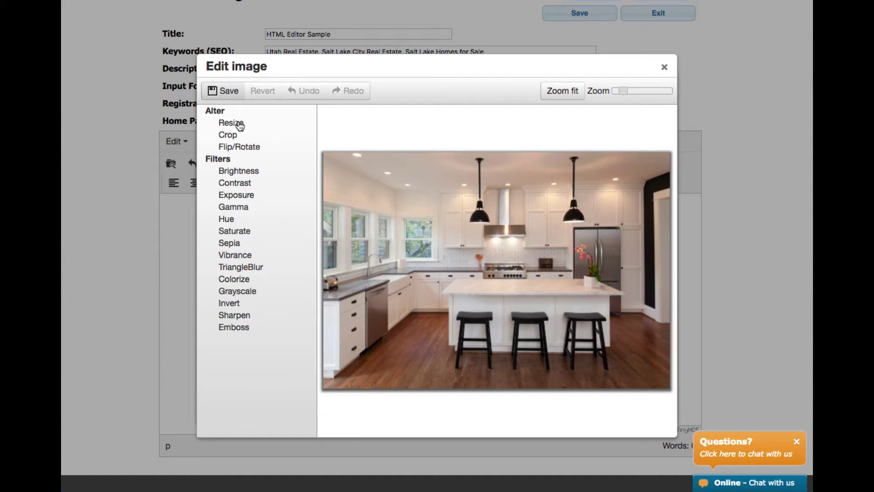
click(240, 126)
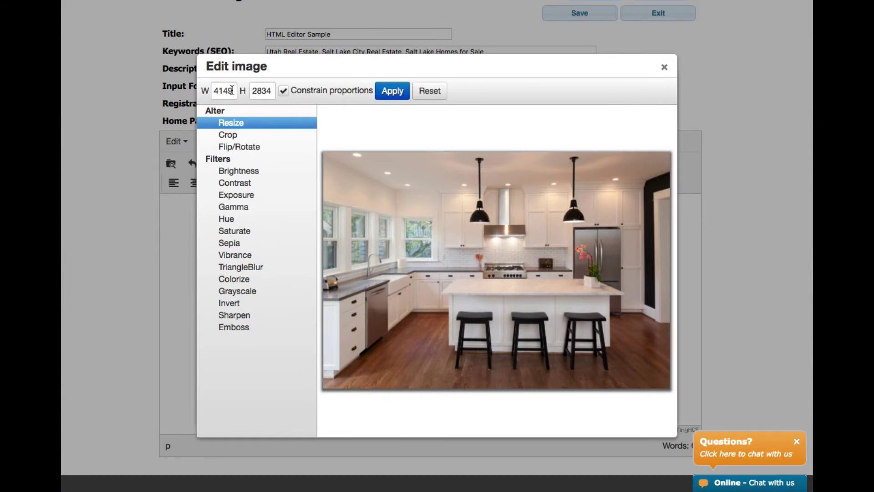
drag(233, 90, 192, 89)
text(640)
key(Tab)
click(393, 92)
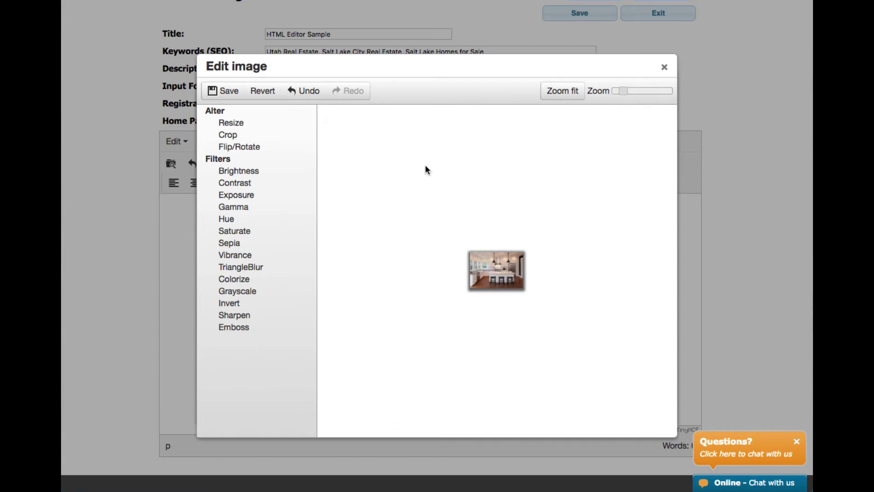
click(565, 96)
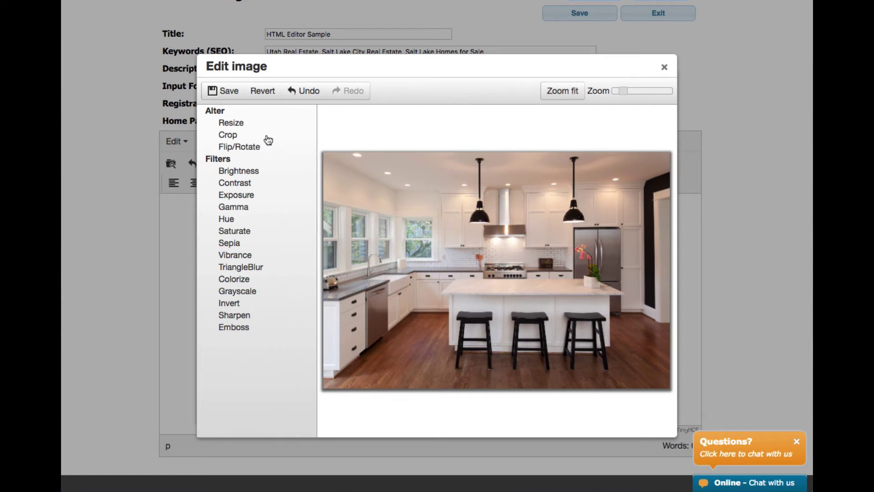
Step: Trim the top of kitchen_5 with a 640 × 323 crop and save it as kitchen_5
click(228, 136)
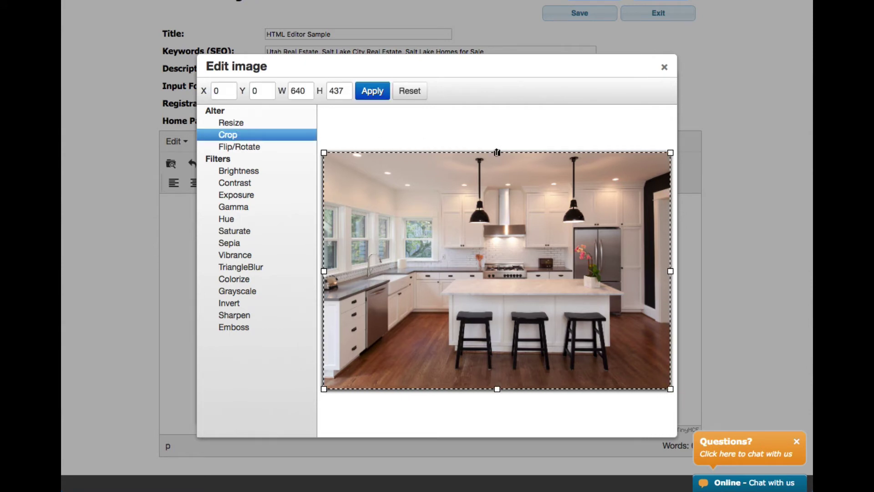
drag(497, 152, 493, 202)
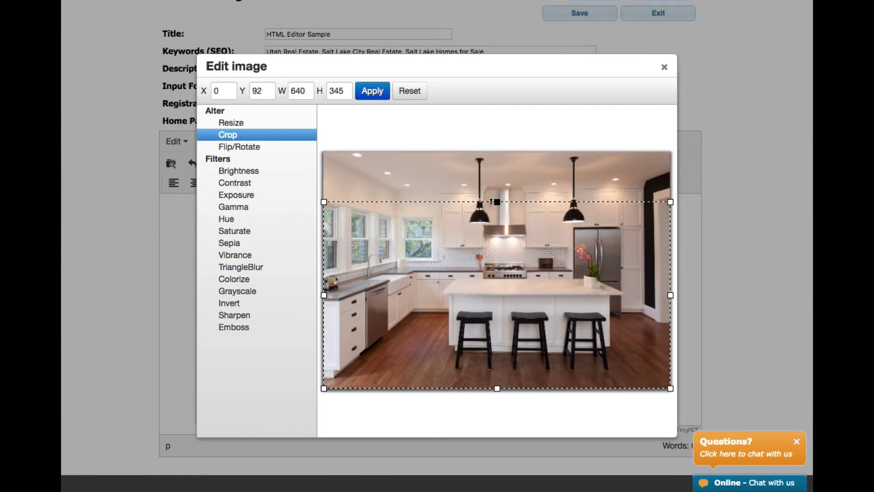
mouse_move(492, 202)
mouse_down()
mouse_move(488, 187)
mouse_move(487, 215)
mouse_up()
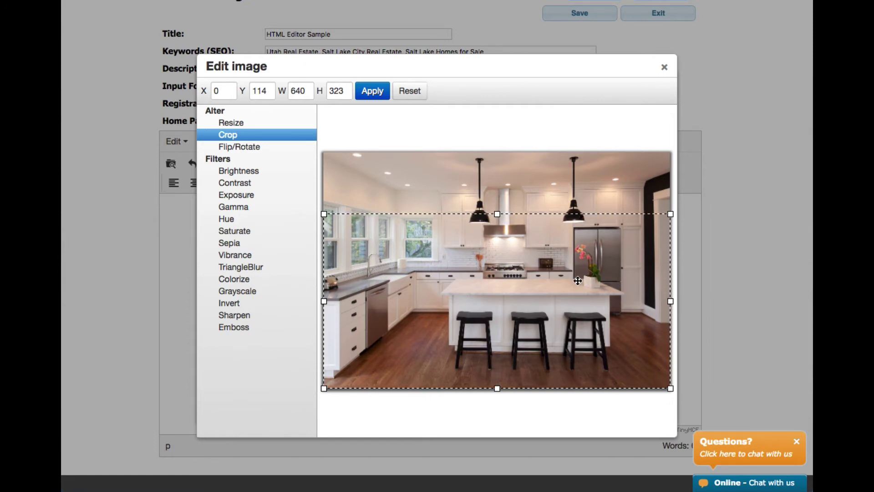
click(369, 92)
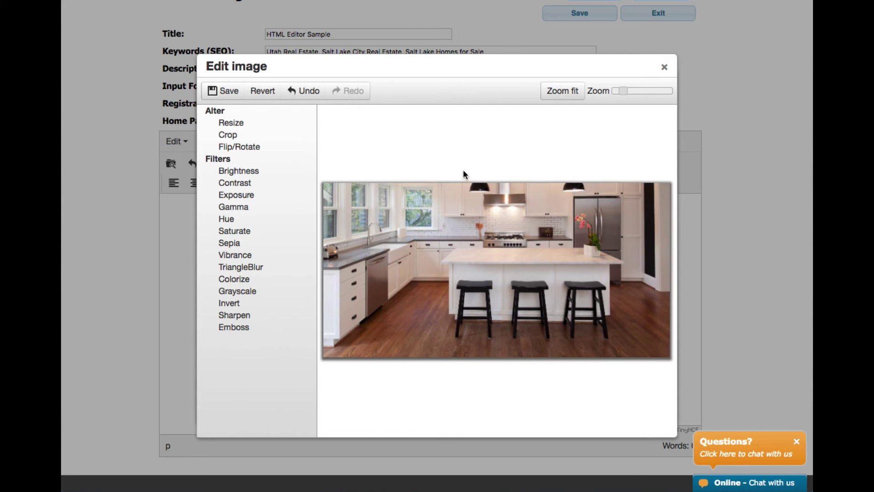
click(228, 91)
click(460, 94)
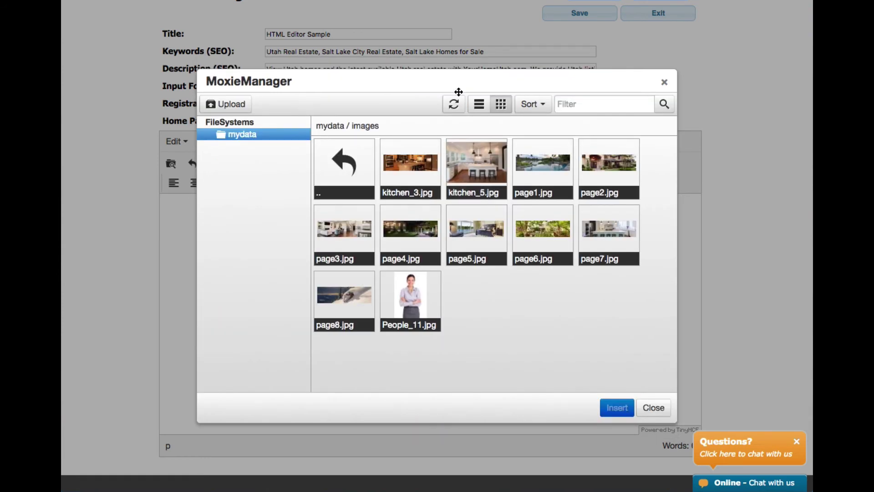
Step: Insert the edited 640 by 323 kitchen_5.jpg at the top of the page body, then deselect it
click(500, 193)
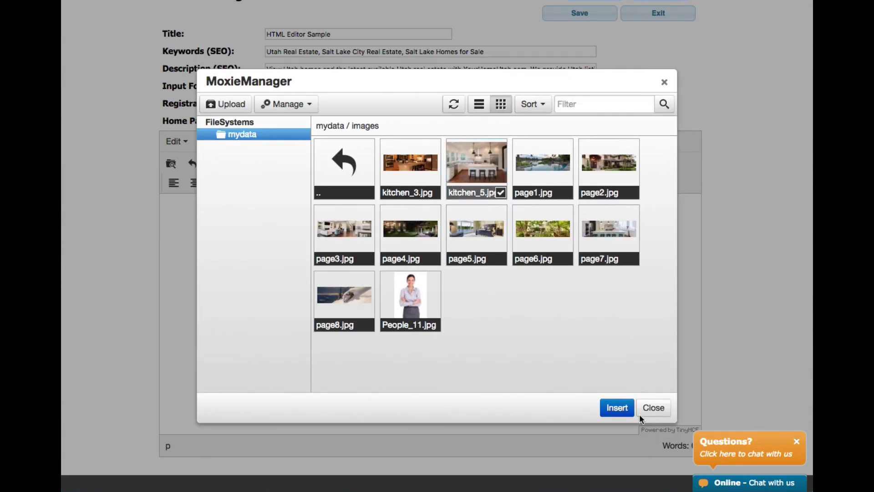
click(619, 408)
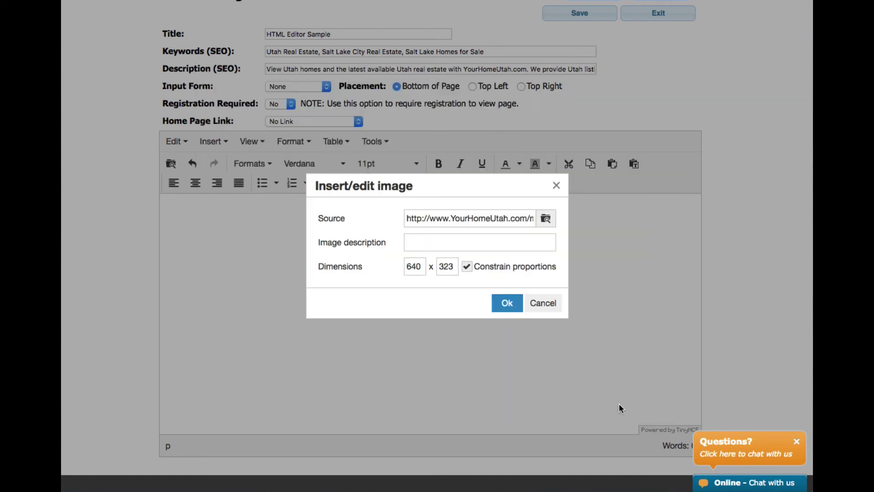
click(502, 303)
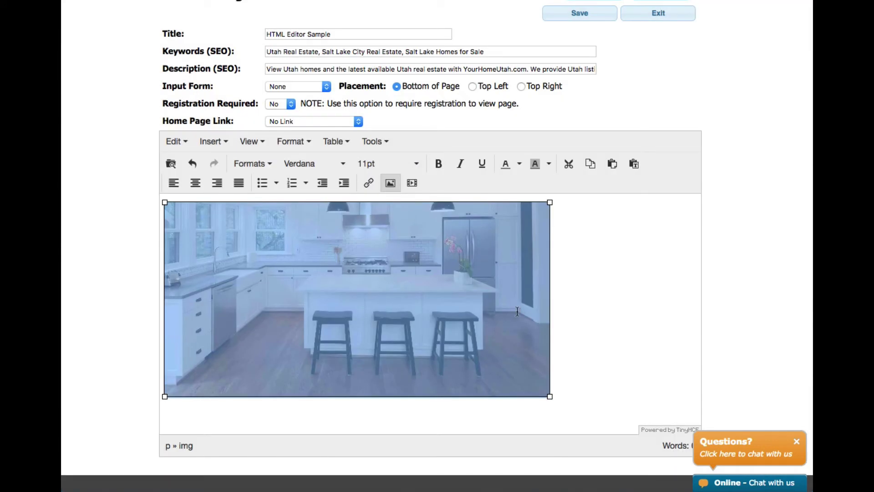
click(578, 256)
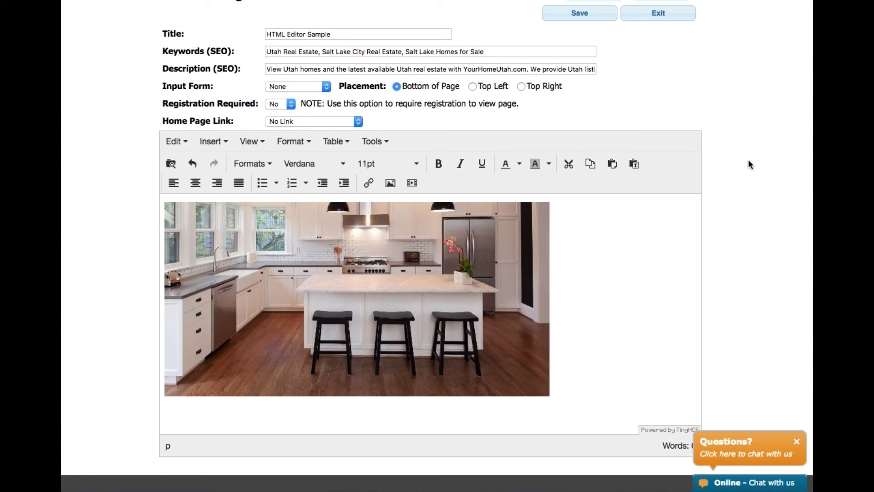
scroll(747, 164, up, 1)
scroll(747, 162, up, 3)
scroll(747, 162, down, 3)
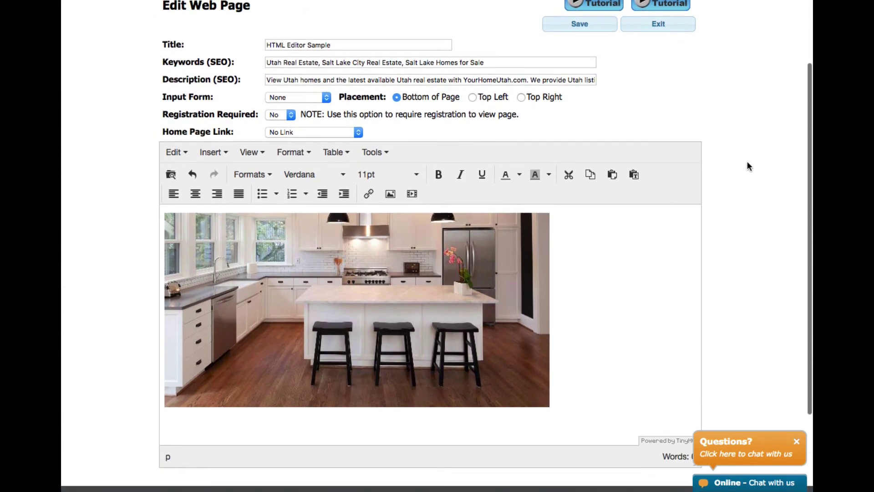
scroll(747, 161, down, 1)
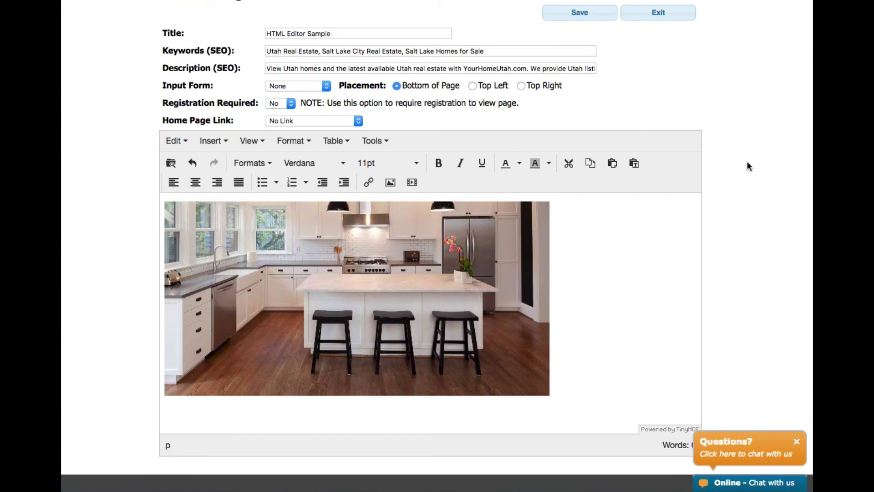
Step: Save the HTML Editor Sample page, then return to the custom pages list via Site Editor
click(604, 15)
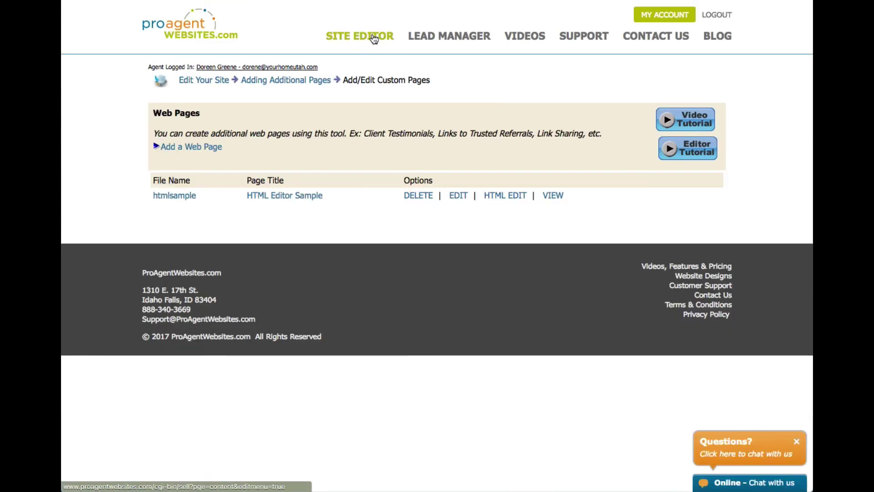
click(374, 39)
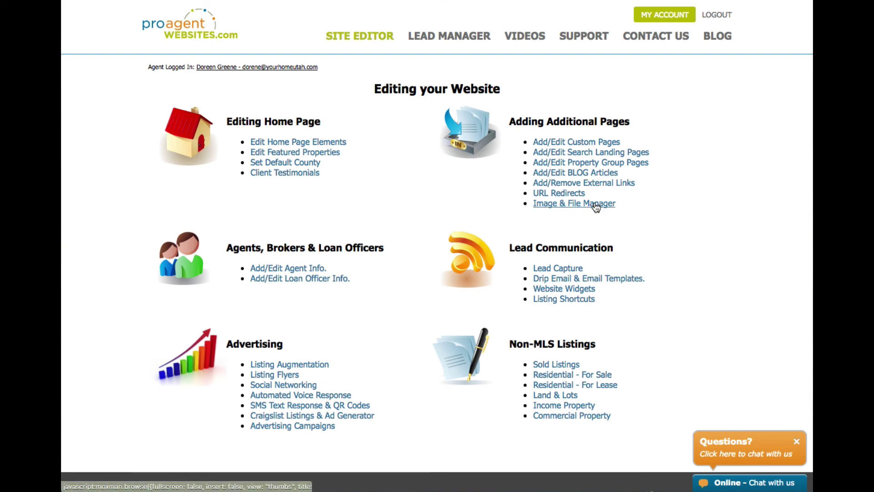
click(580, 206)
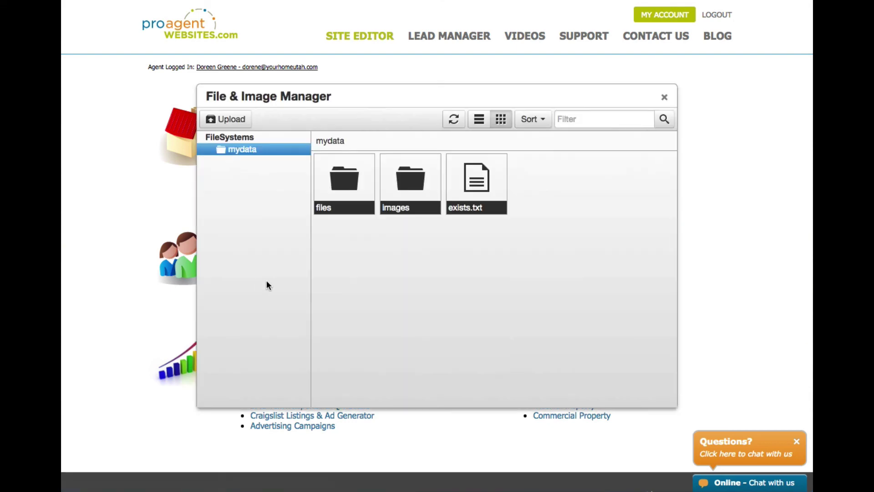
click(664, 97)
click(572, 142)
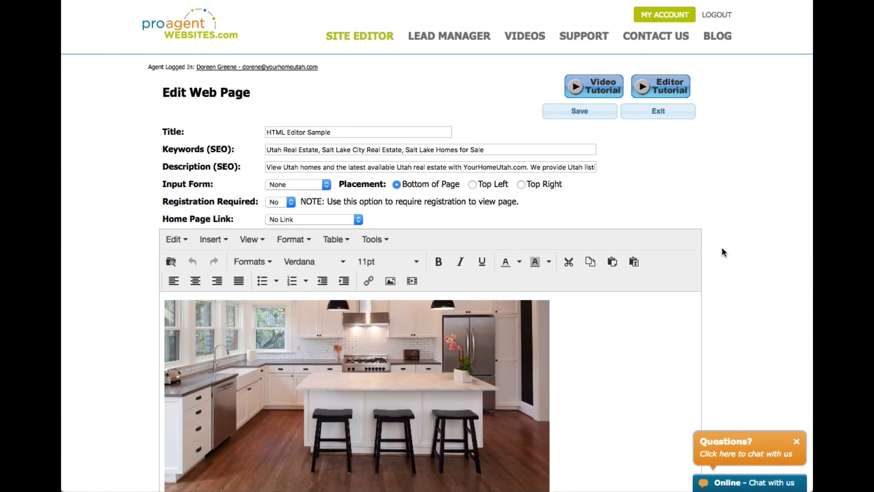
scroll(721, 251, down, 5)
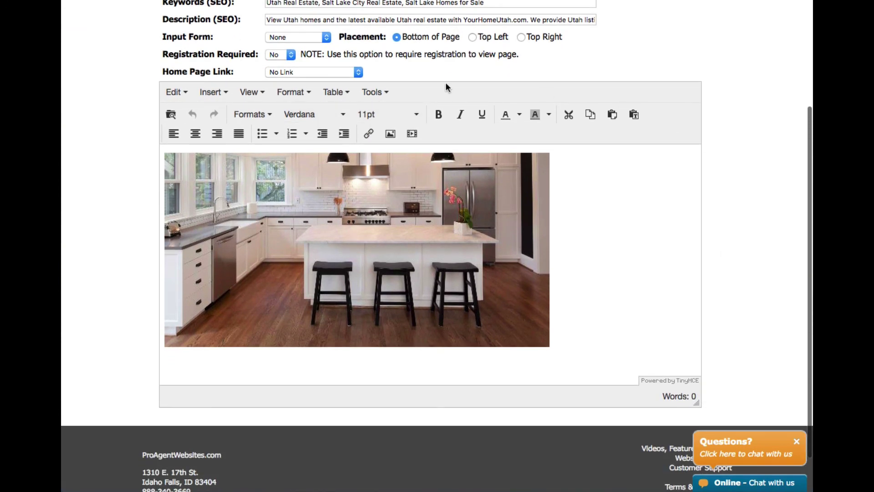